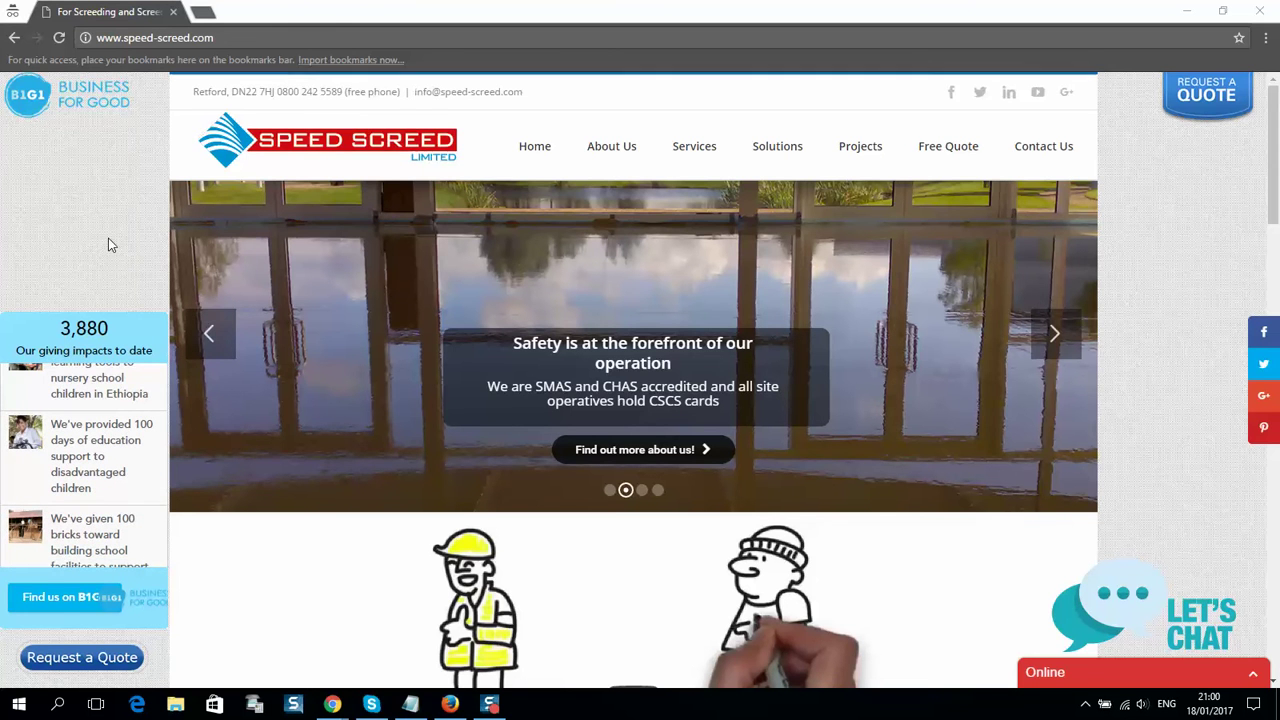
# Step: Scroll the Speed Screed homepage, then bring up the Google results on positioning an iframe
pyautogui.scroll(-2, 386, 324)
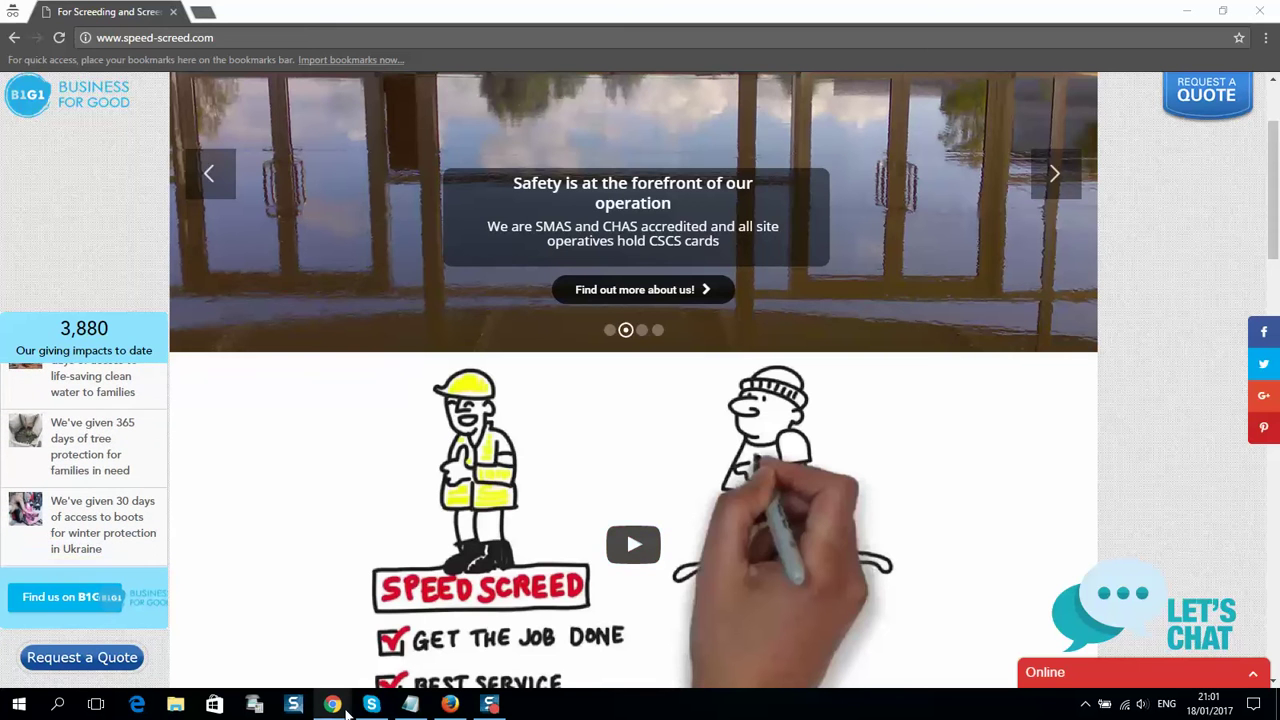
pyautogui.moveTo(345, 708)
pyautogui.click(290, 645)
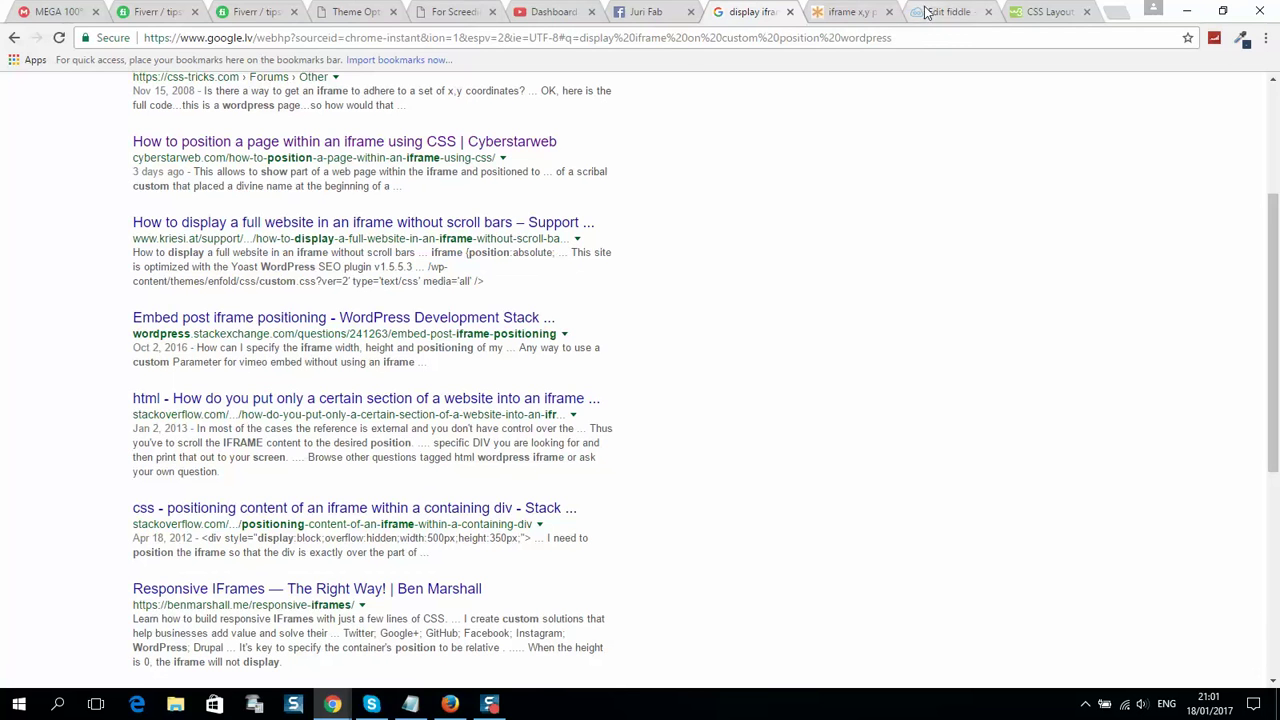
# Step: Open the WordPress All Pages list in a new tab from the Theme Options tab
pyautogui.click(463, 12)
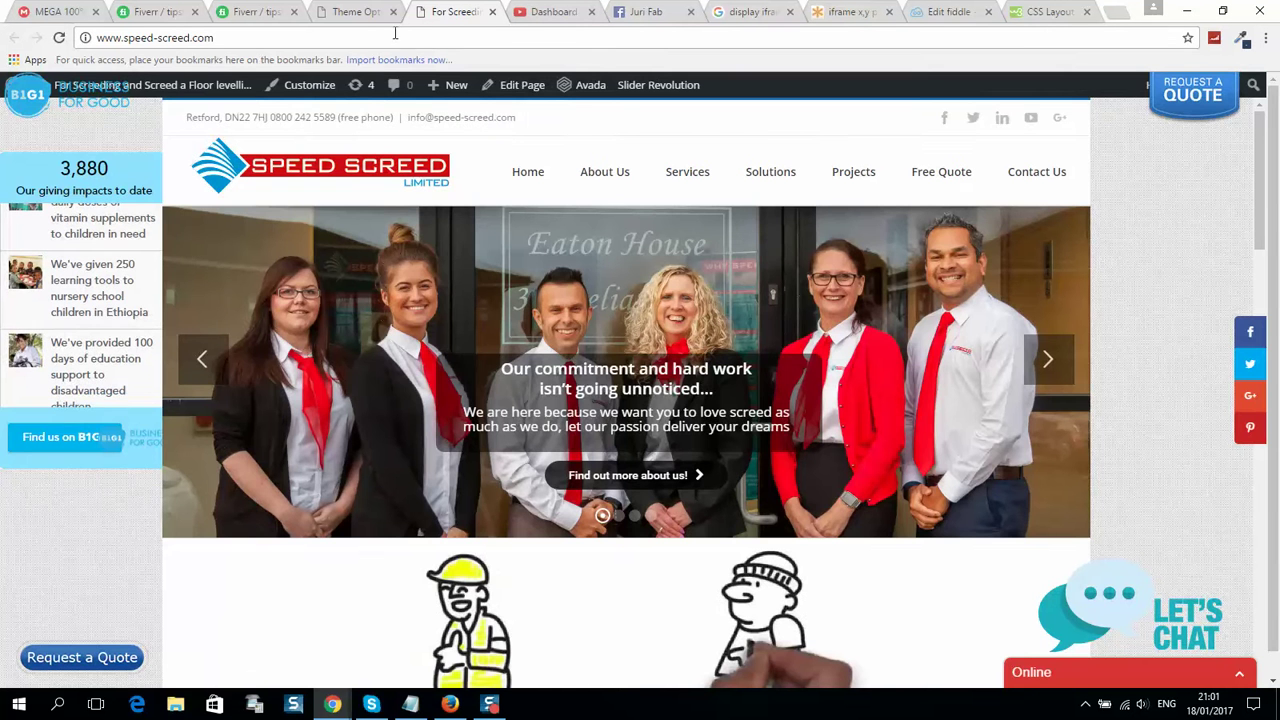
pyautogui.click(338, 12)
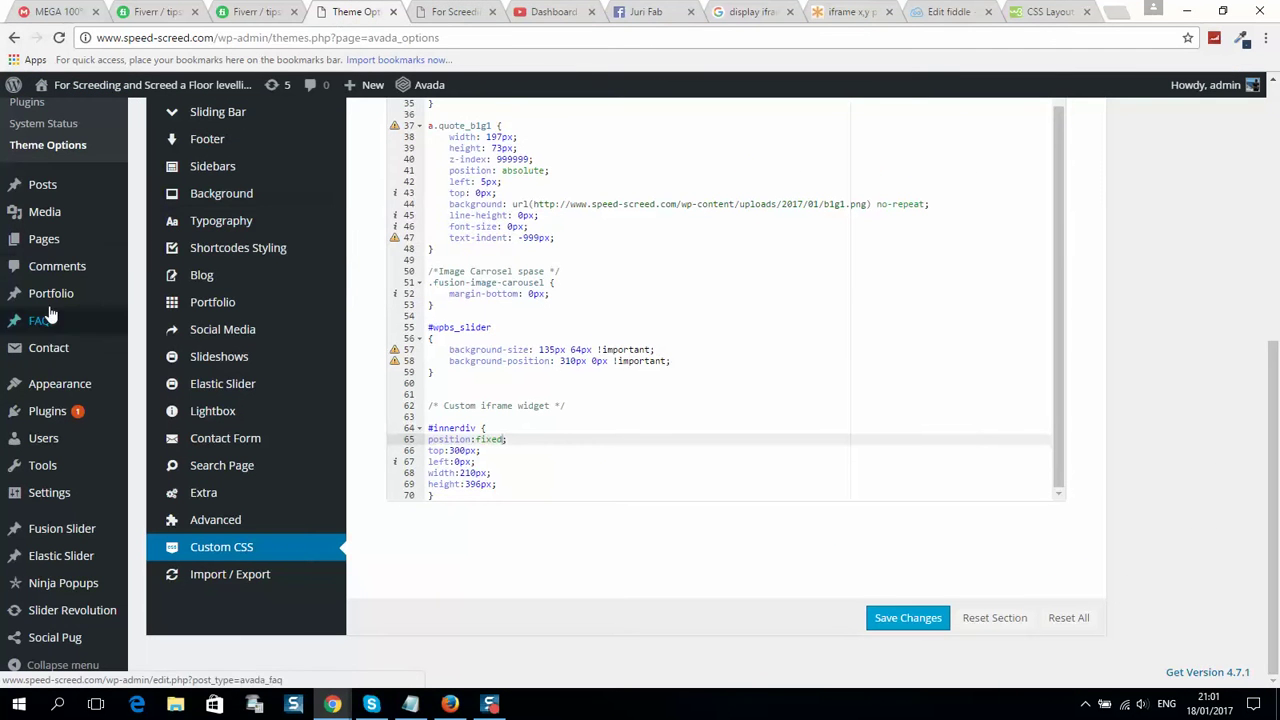
pyautogui.moveTo(51, 240)
pyautogui.rightClick(157, 244)
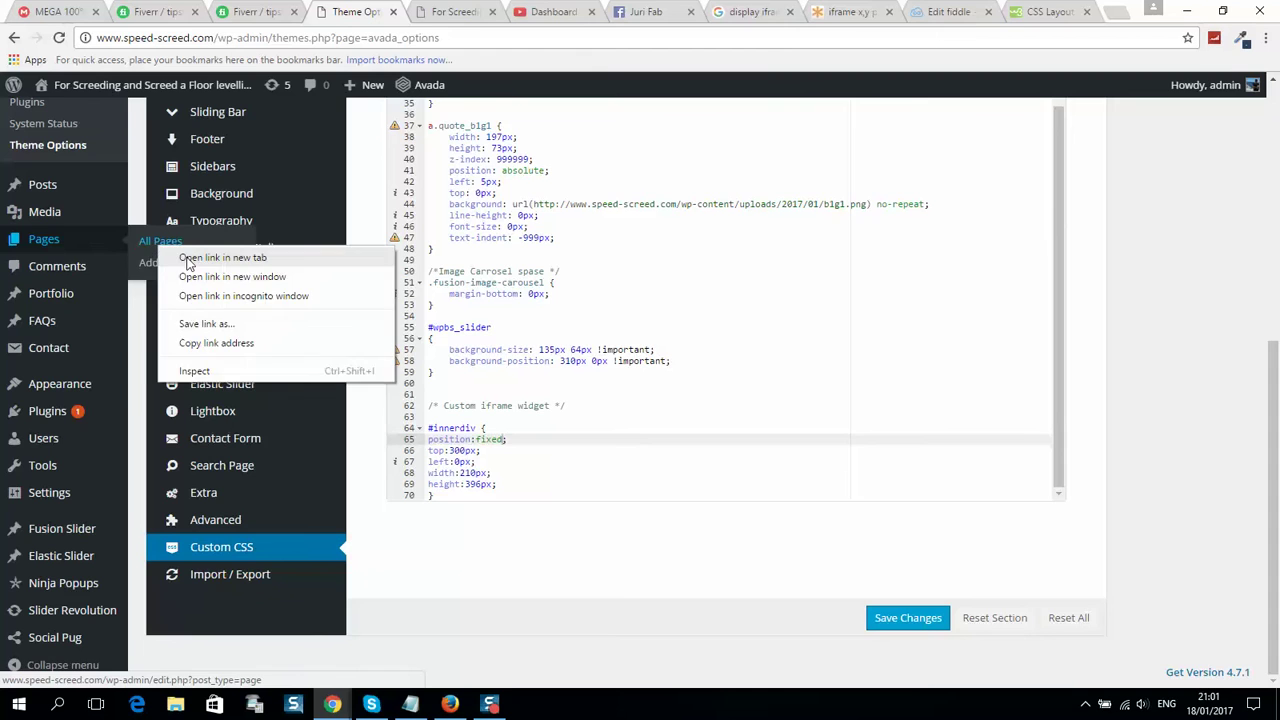
pyautogui.click(195, 254)
pyautogui.hotkey('ctrl', 'Tab')
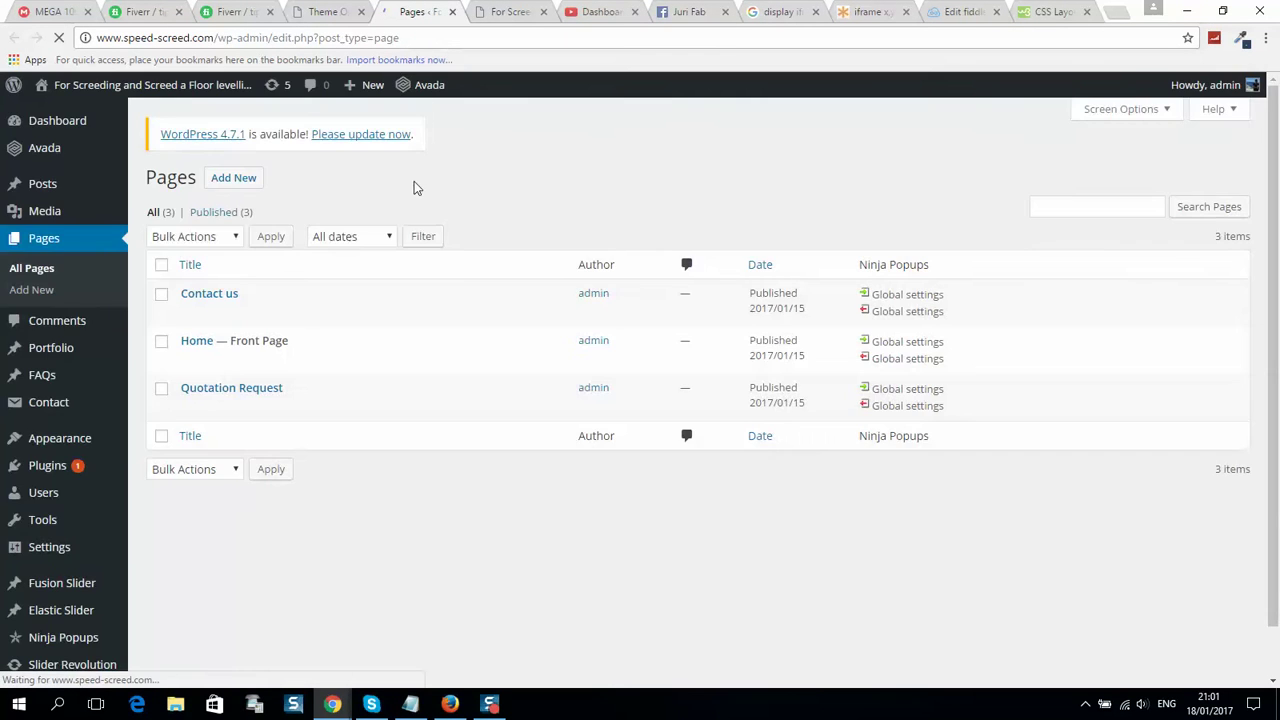
# Step: Edit the Home — Front Page in Fusion Builder and reveal the first Code Block's icons
pyautogui.click(190, 360)
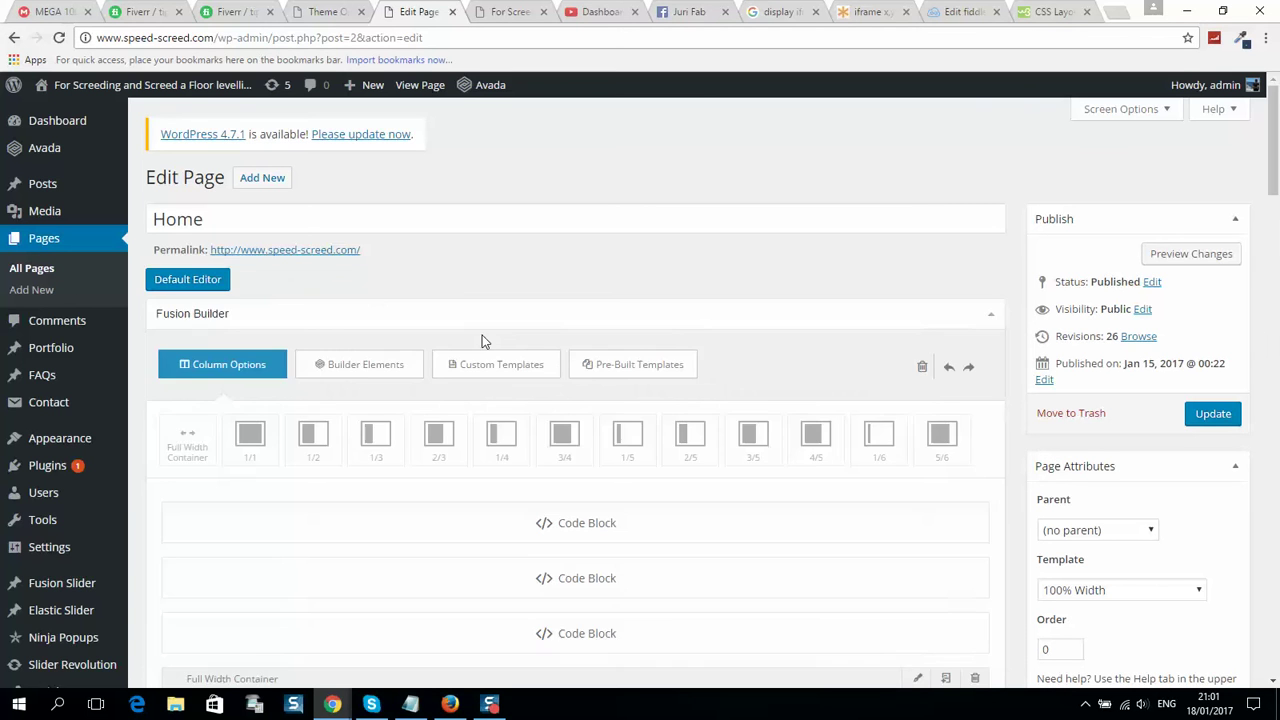
pyautogui.scroll(-3, 651, 283)
pyautogui.scroll(3, 634, 303)
pyautogui.moveTo(966, 526)
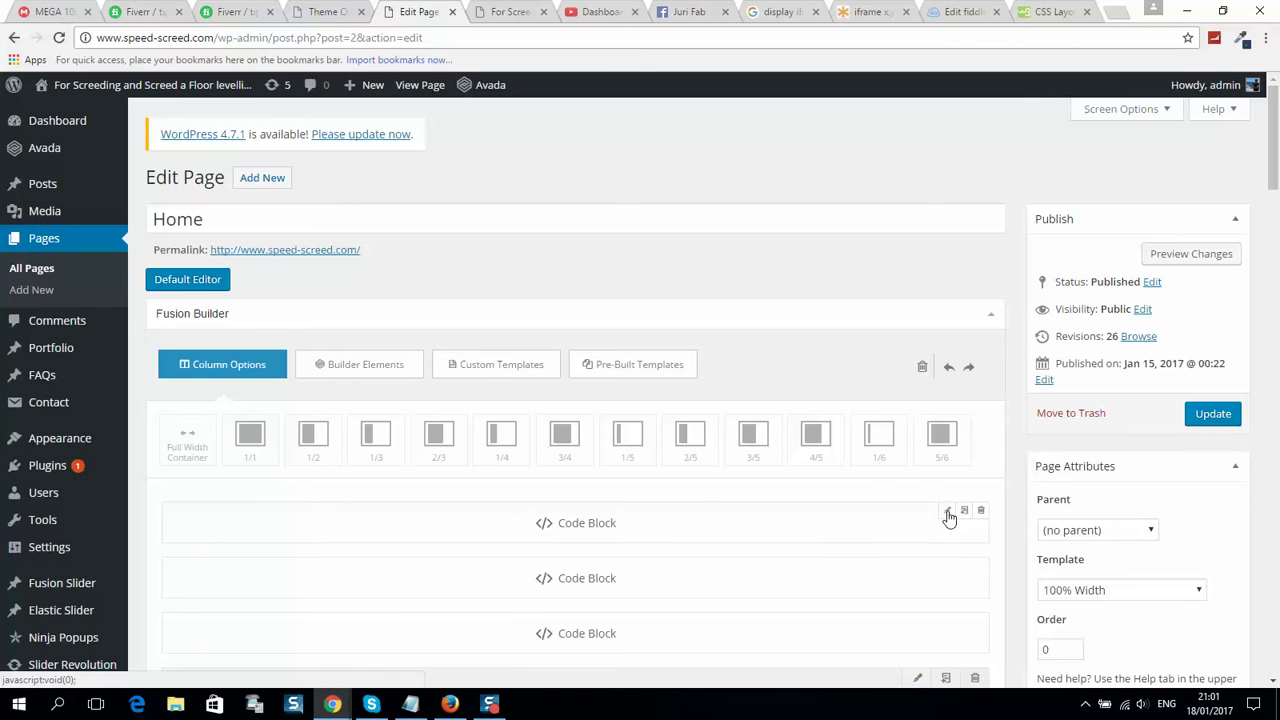
# Step: In the first Code Block, enlarge the editor and delete the whitespace before the iframe
pyautogui.click(949, 514)
pyautogui.moveTo(996, 254); pyautogui.dragTo(970, 423)
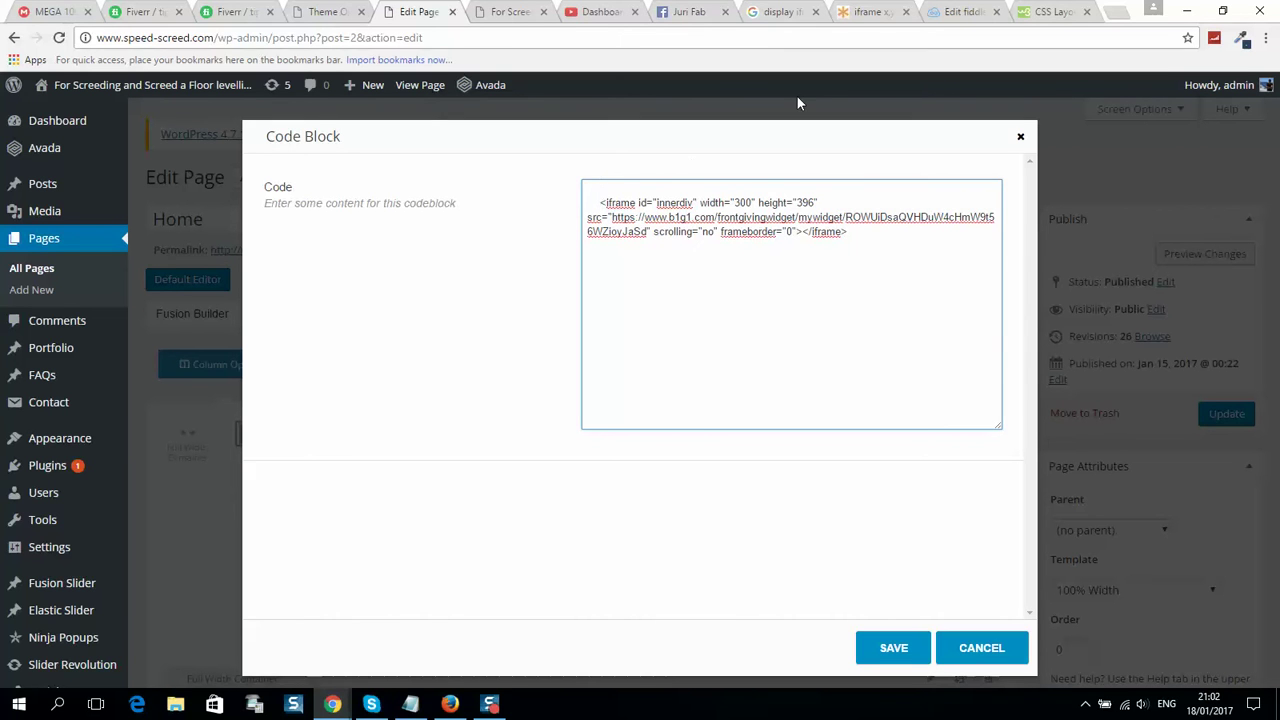
pyautogui.press('Delete')
pyautogui.press('Delete')
pyautogui.press('Delete')
pyautogui.press('Delete')
pyautogui.press('Delete')
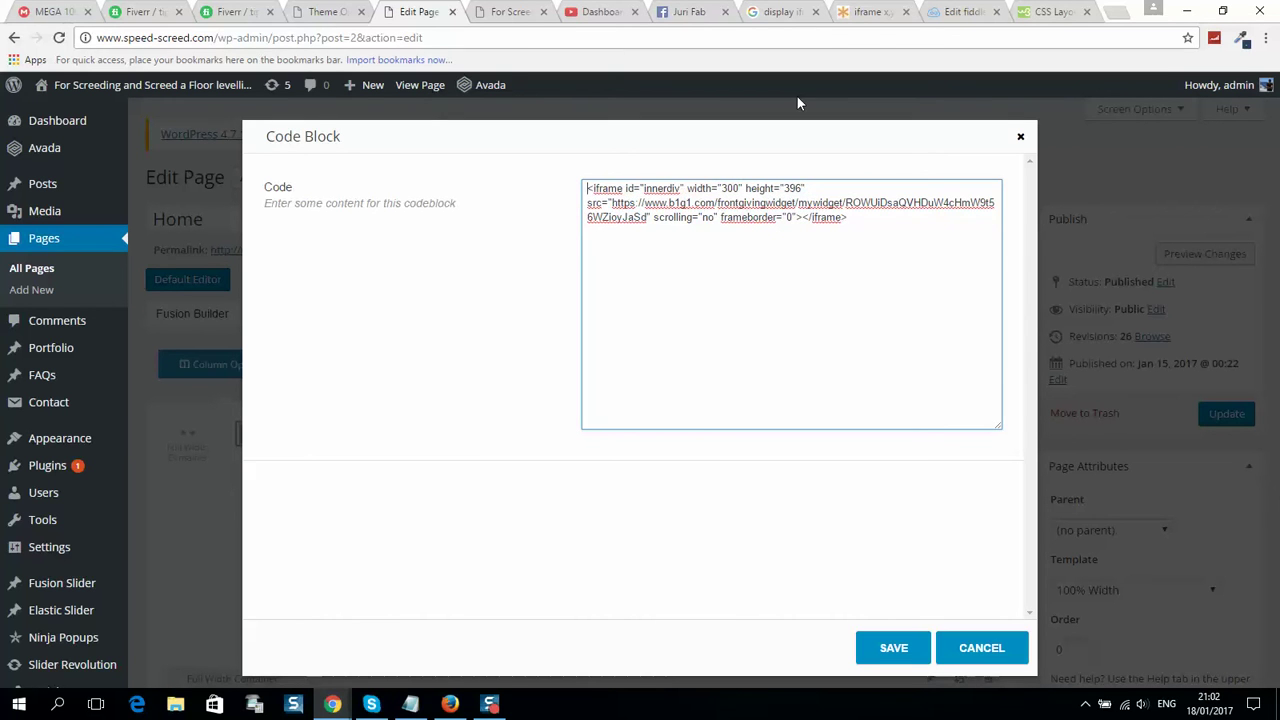
# Step: Check the iframe's innerdiv id and widget URL, then save the code block
pyautogui.press('Right')
pyautogui.press('Right')
pyautogui.press('Right')
pyautogui.press('Right')
pyautogui.press('Right')
pyautogui.press('Right')
pyautogui.press('Right')
pyautogui.press('Right')
pyautogui.press('Right')
pyautogui.press('Right')
pyautogui.hotkey('shift', 'Right')
pyautogui.hotkey('shift', 'Right')
pyautogui.hotkey('shift', 'Right')
pyautogui.hotkey('shift', 'Right')
pyautogui.hotkey('shift', 'Right')
pyautogui.hotkey('shift', 'Right')
pyautogui.hotkey('shift', 'Right')
pyautogui.hotkey('shift', 'Right')
pyautogui.hotkey('shift', 'Right')
pyautogui.hotkey('shift', 'Down')
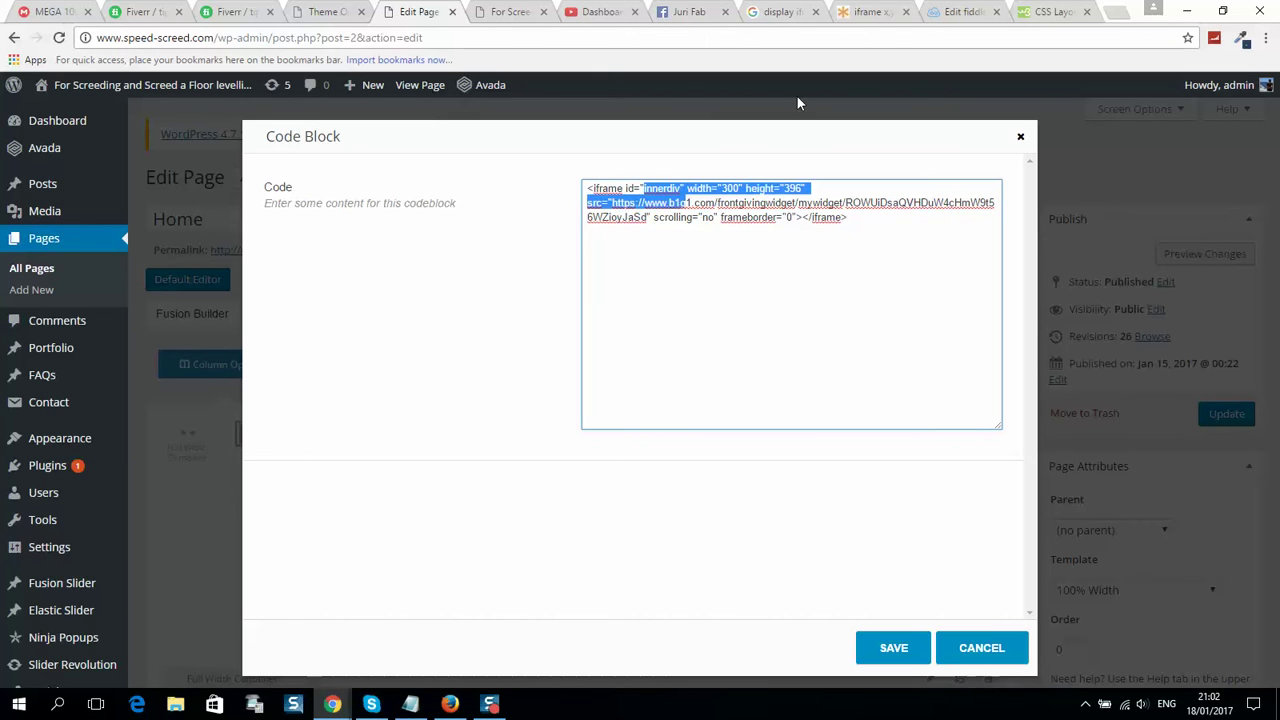
pyautogui.hotkey('shift', 'Up')
pyautogui.hotkey('shift', 'Left')
pyautogui.click(697, 190)
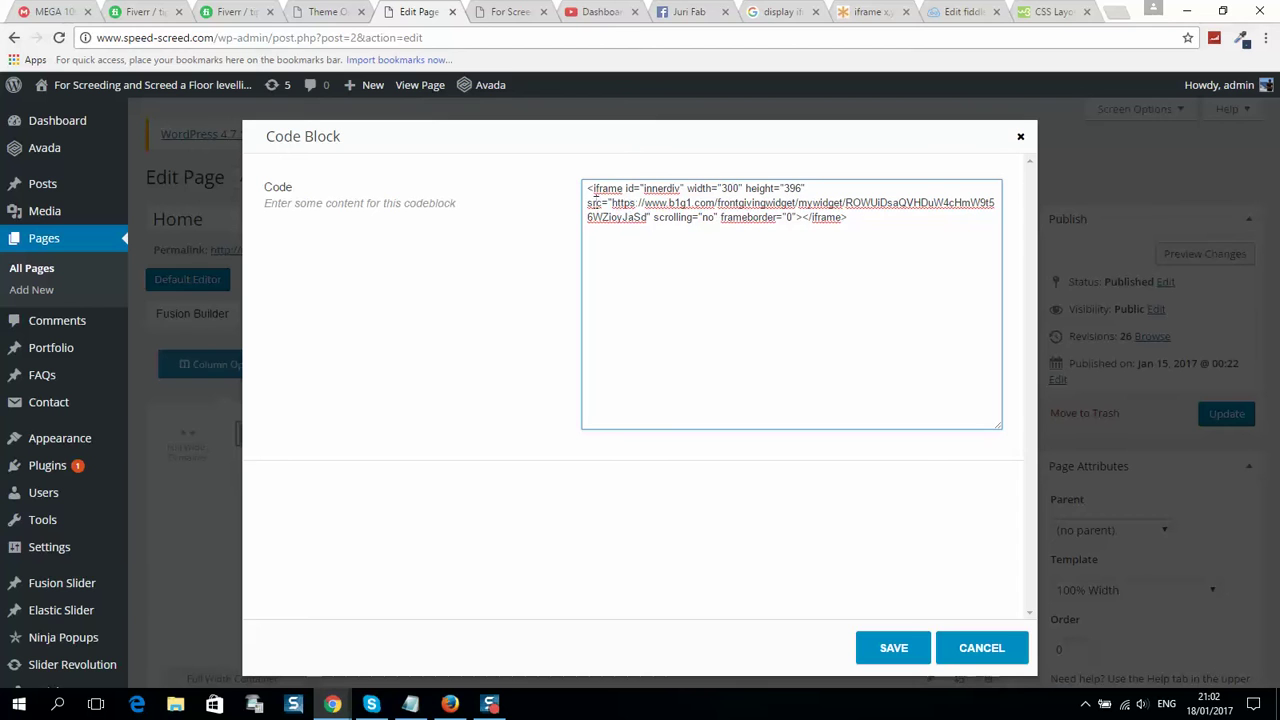
pyautogui.moveTo(612, 202); pyautogui.dragTo(645, 218)
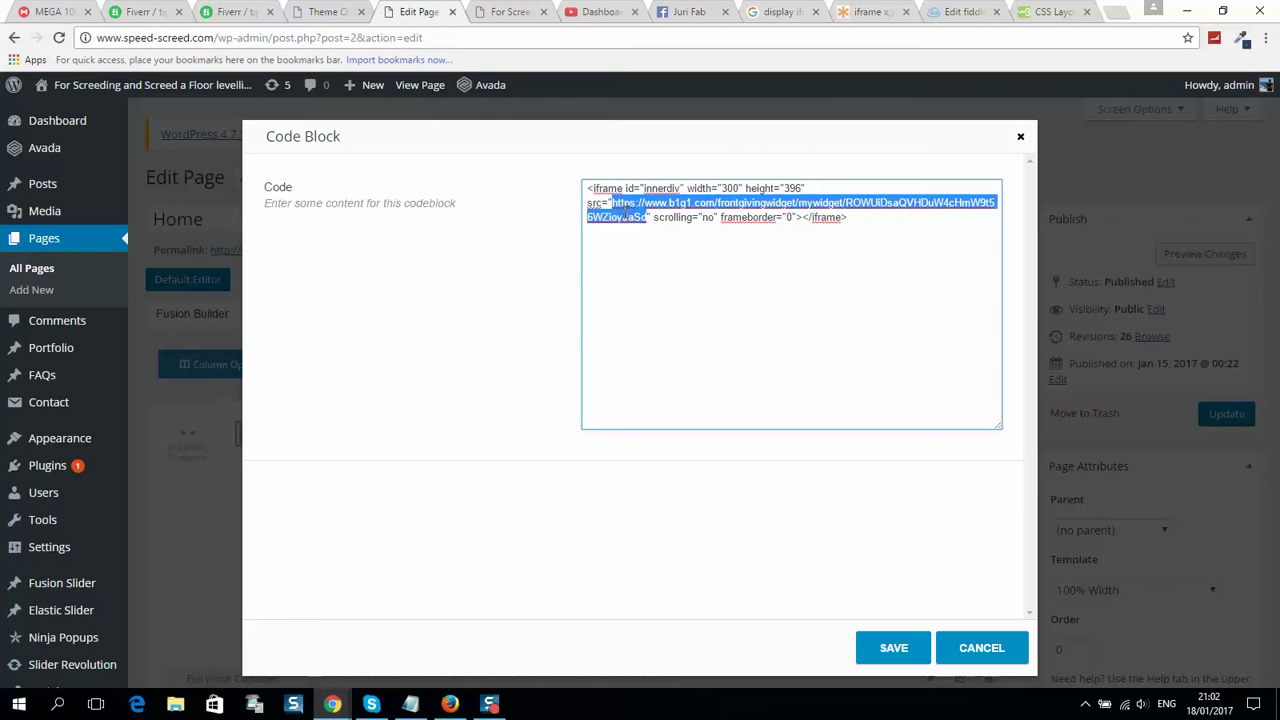
pyautogui.click(694, 218)
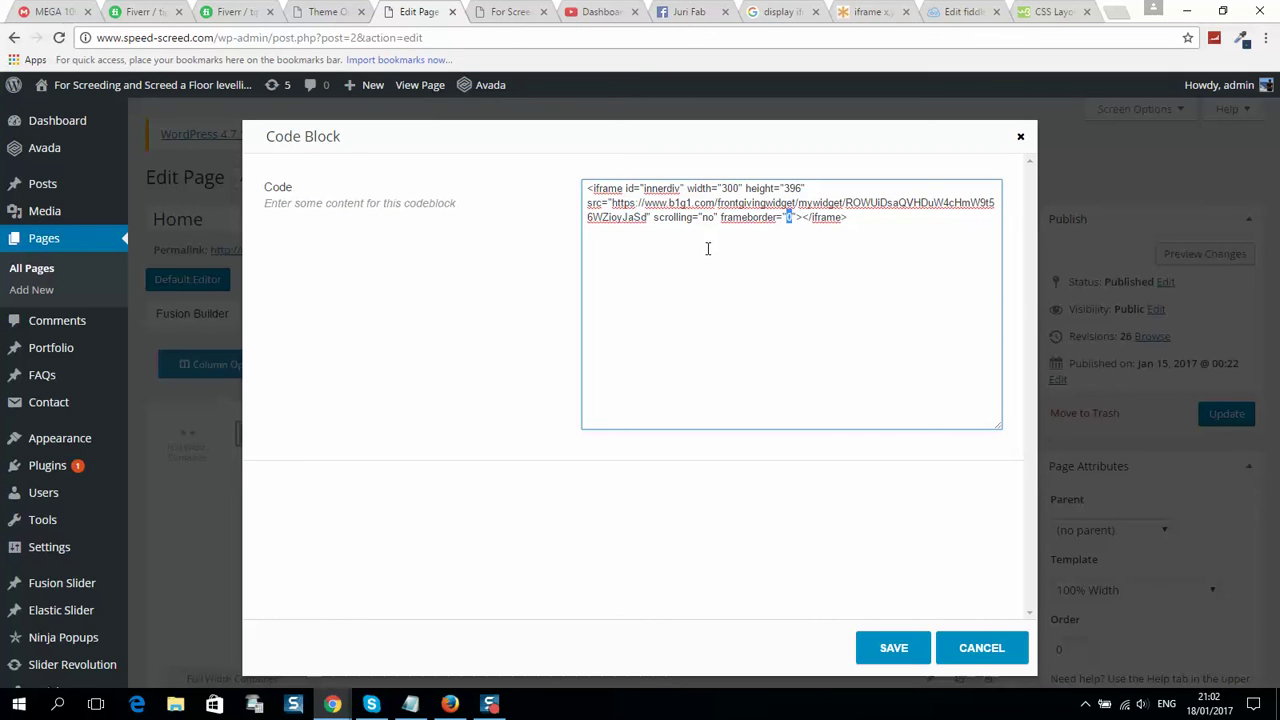
pyautogui.moveTo(903, 217); pyautogui.dragTo(580, 167)
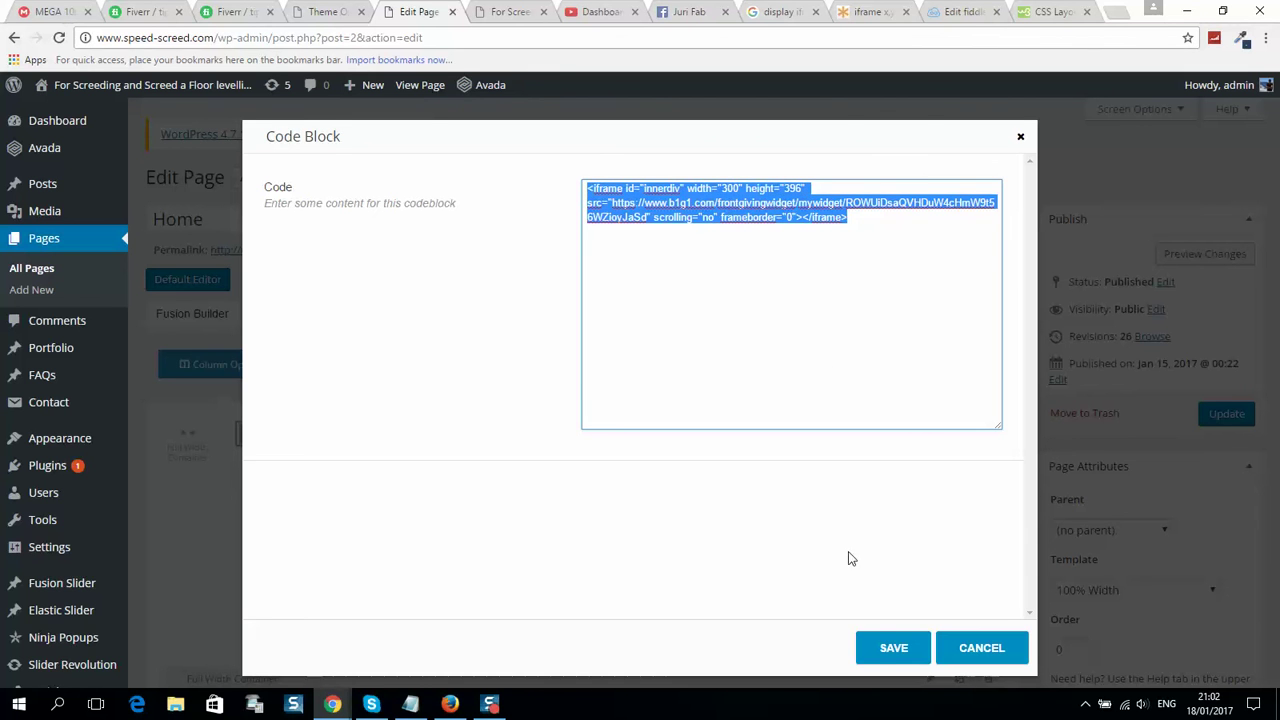
pyautogui.click(889, 646)
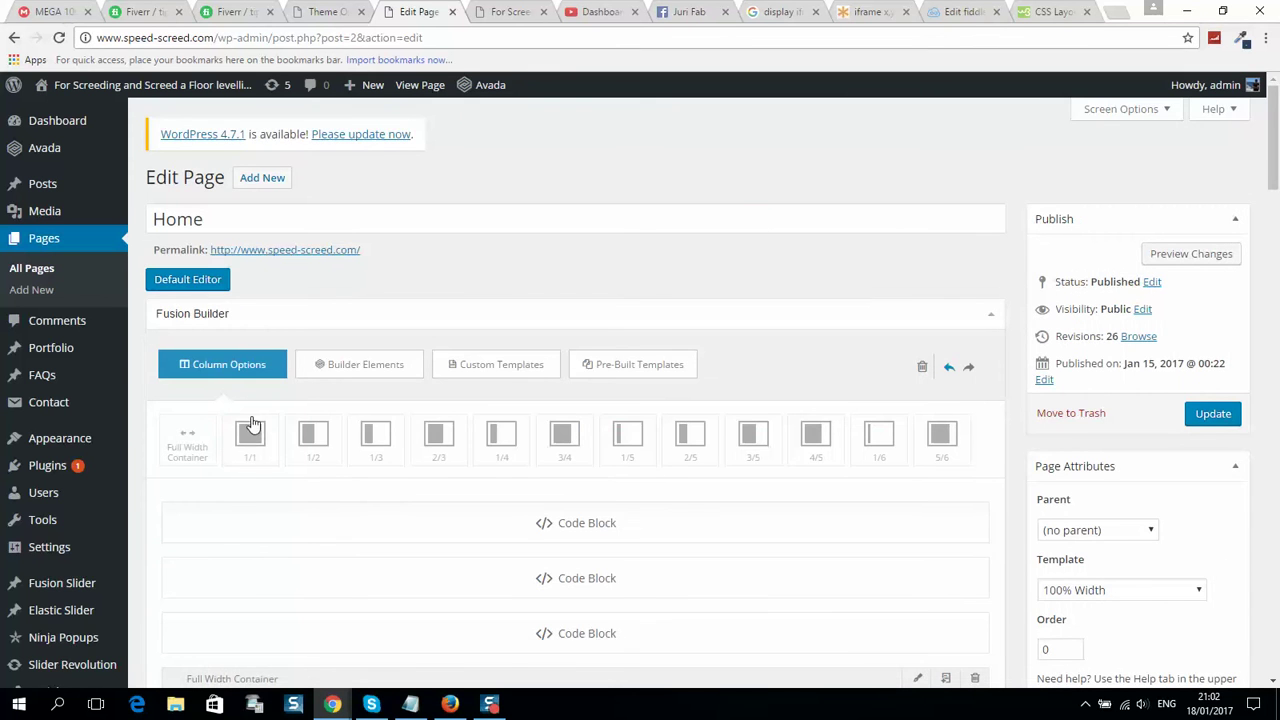
# Step: Go to the Custom CSS section of Avada Theme Options
pyautogui.moveTo(86, 442)
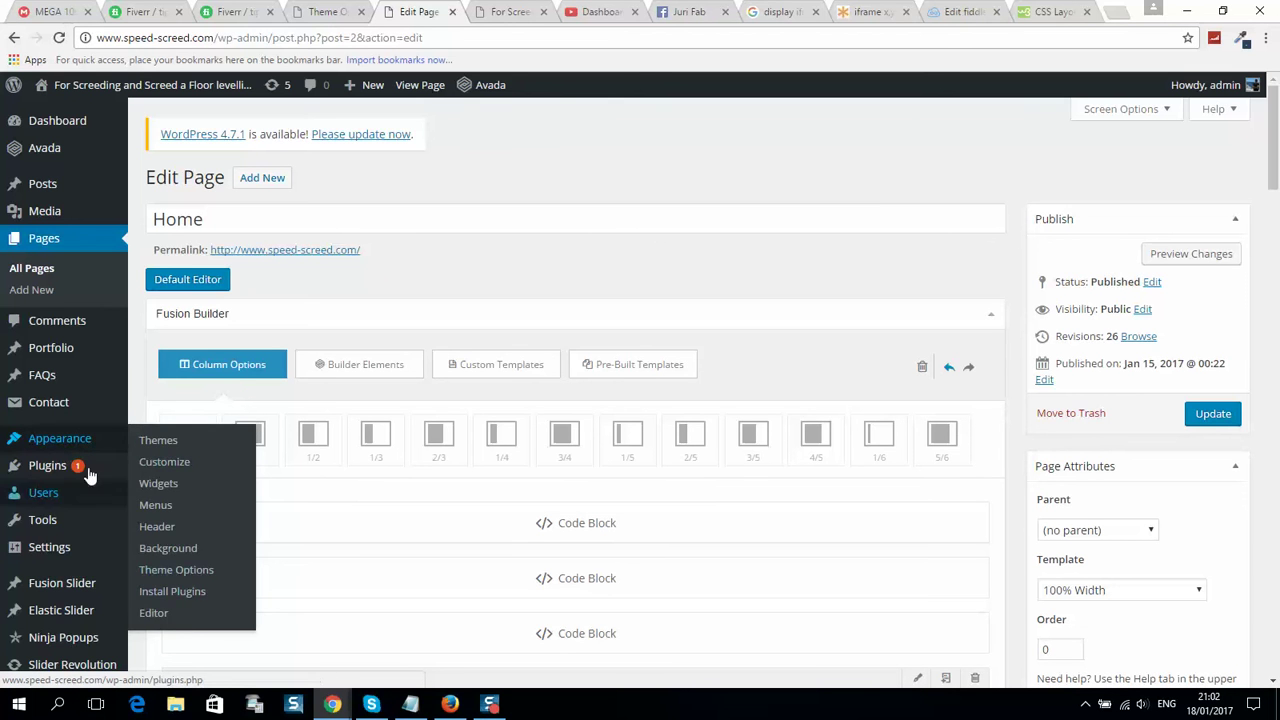
pyautogui.click(183, 580)
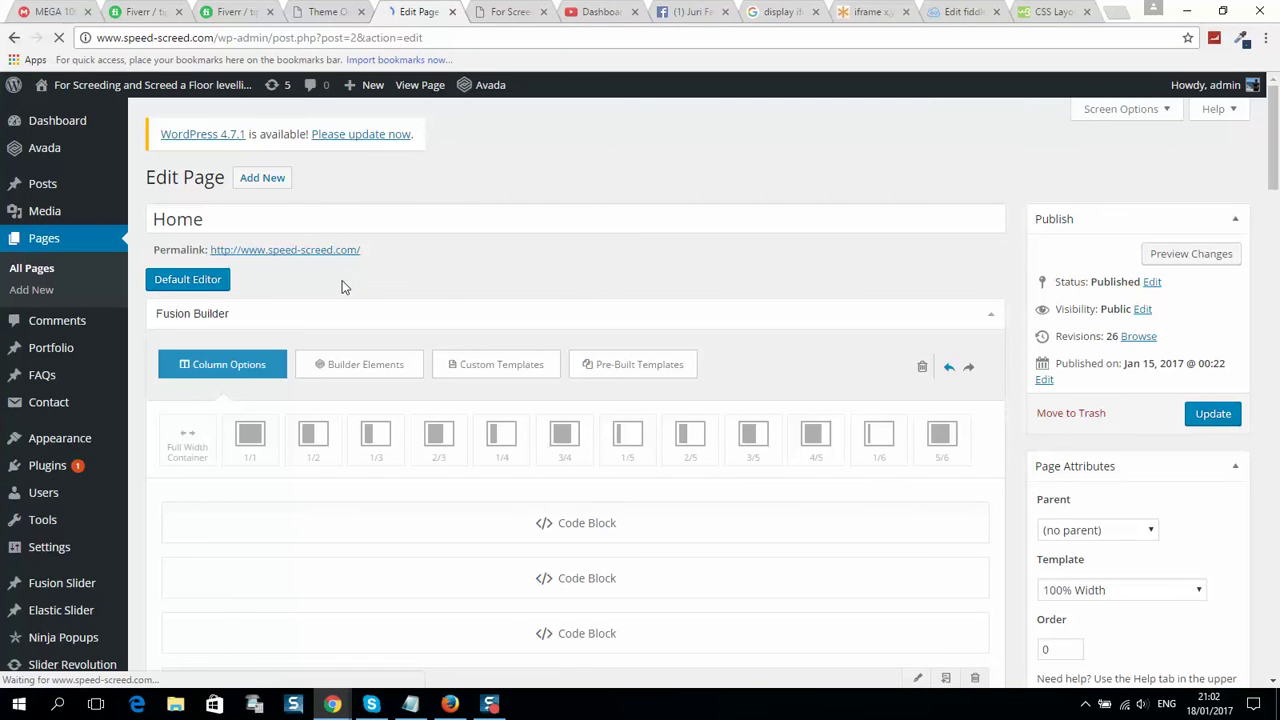
pyautogui.scroll(-5, 266, 360)
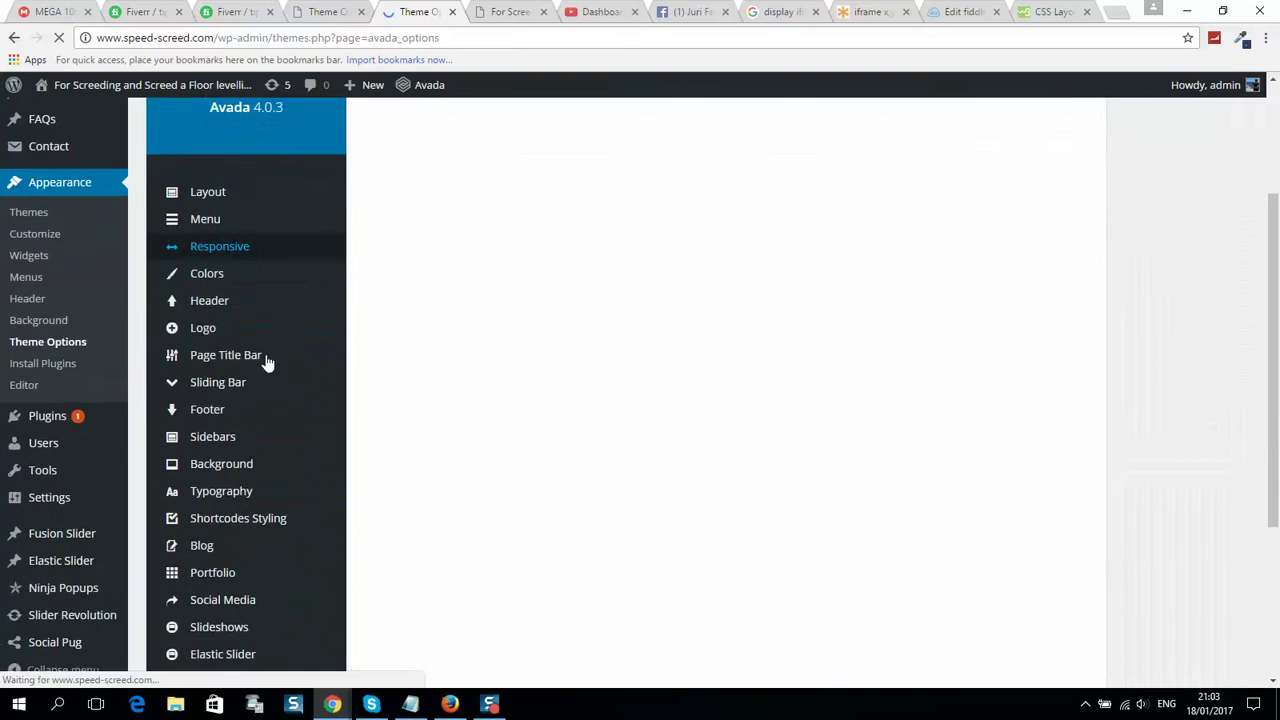
pyautogui.click(243, 553)
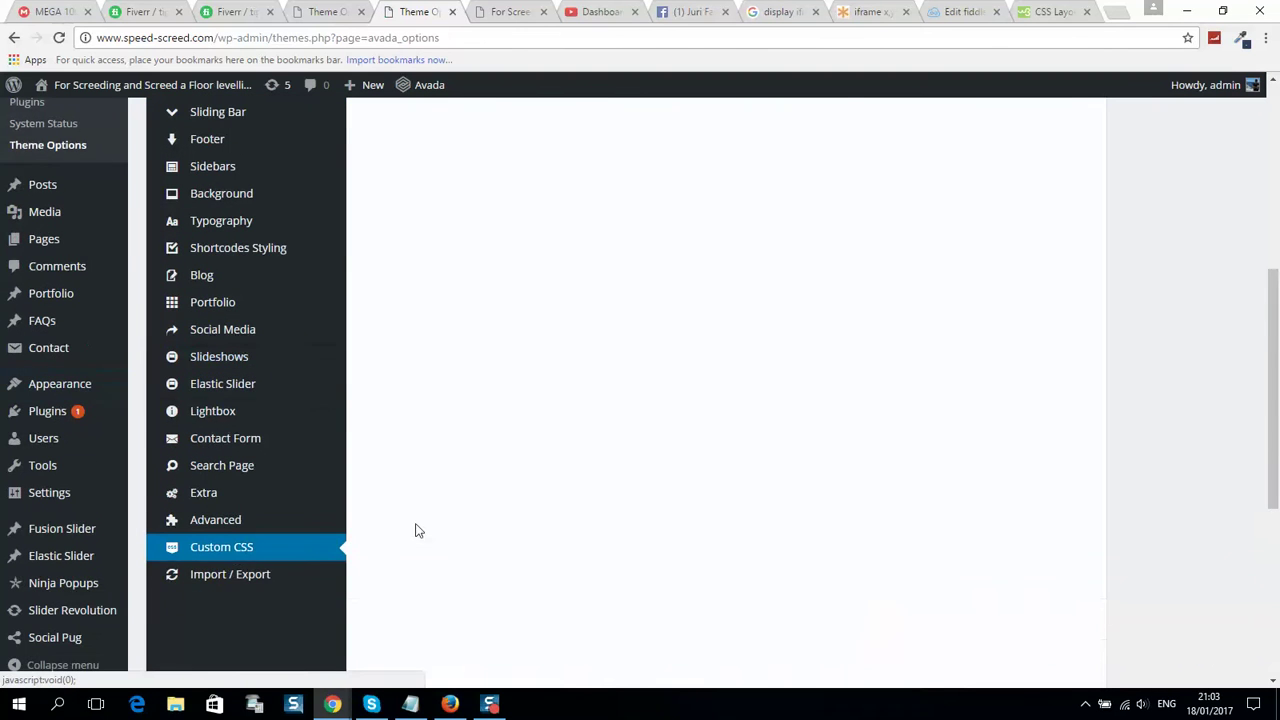
pyautogui.scroll(-4, 556, 311)
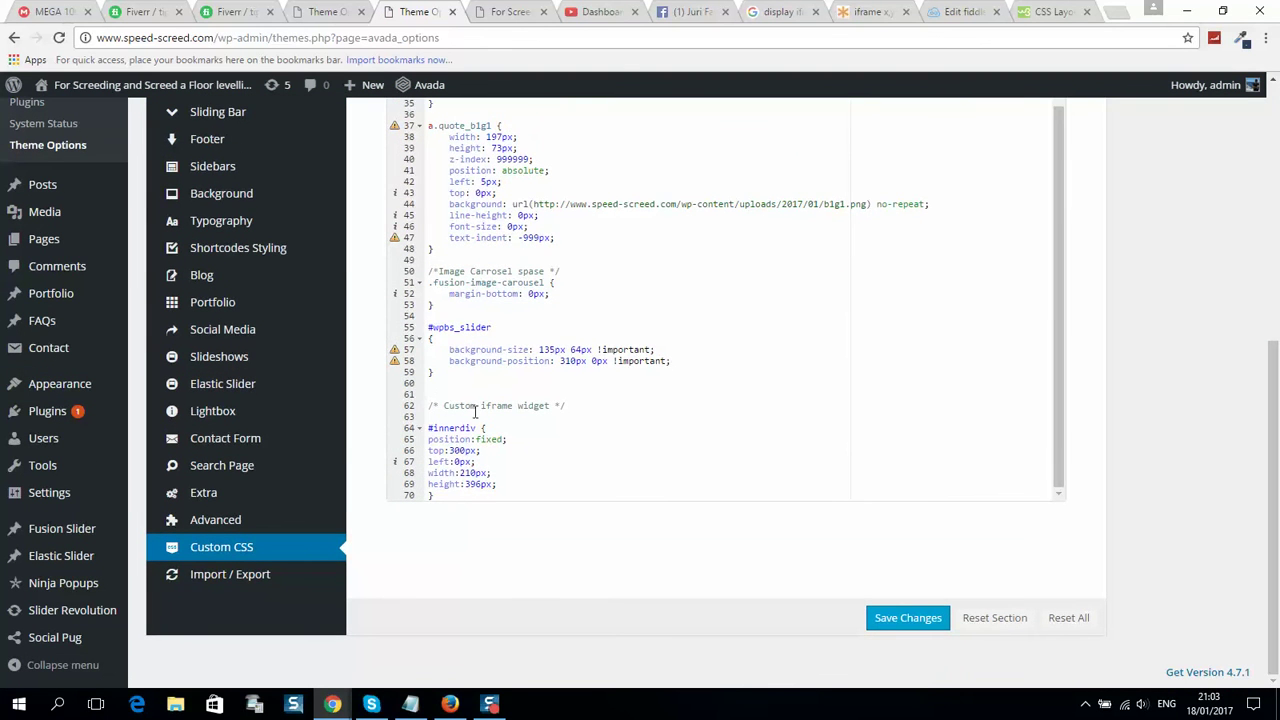
# Step: Review the #innerdiv rule (position fixed, top 300px), then reload the live homepage
pyautogui.moveTo(429, 405); pyautogui.dragTo(549, 514)
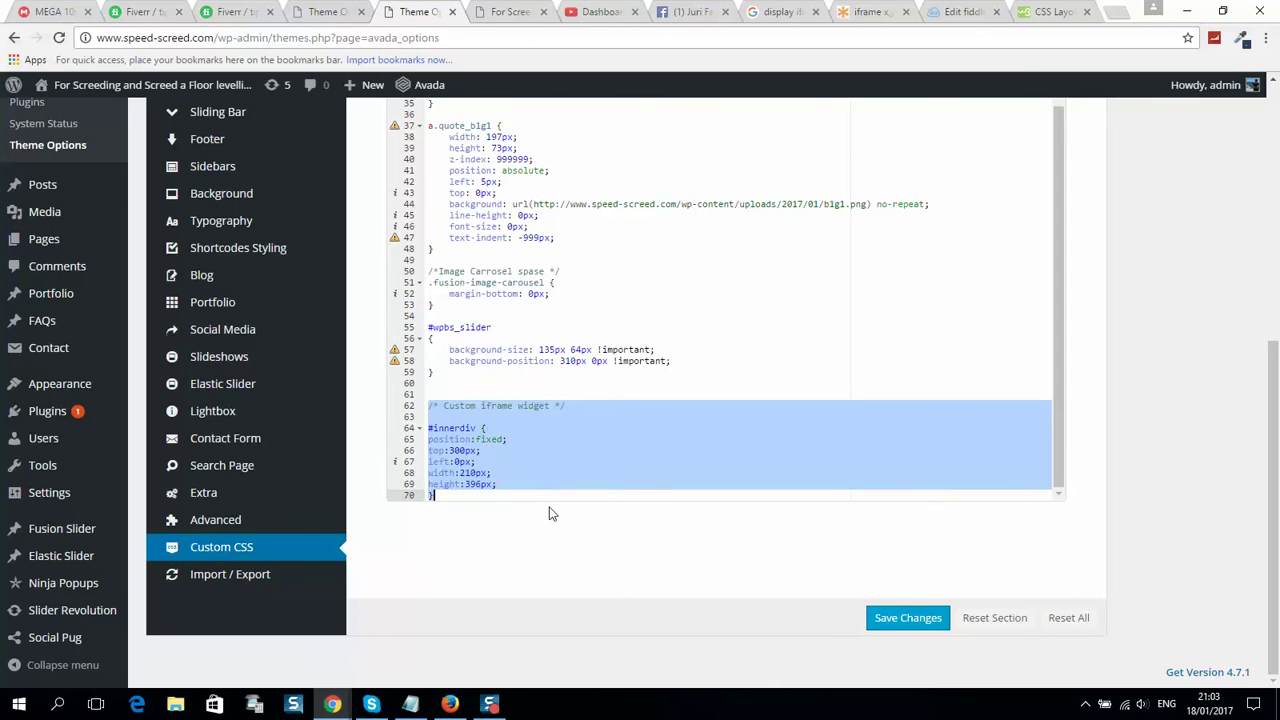
pyautogui.click(520, 462)
pyautogui.doubleClick(455, 428)
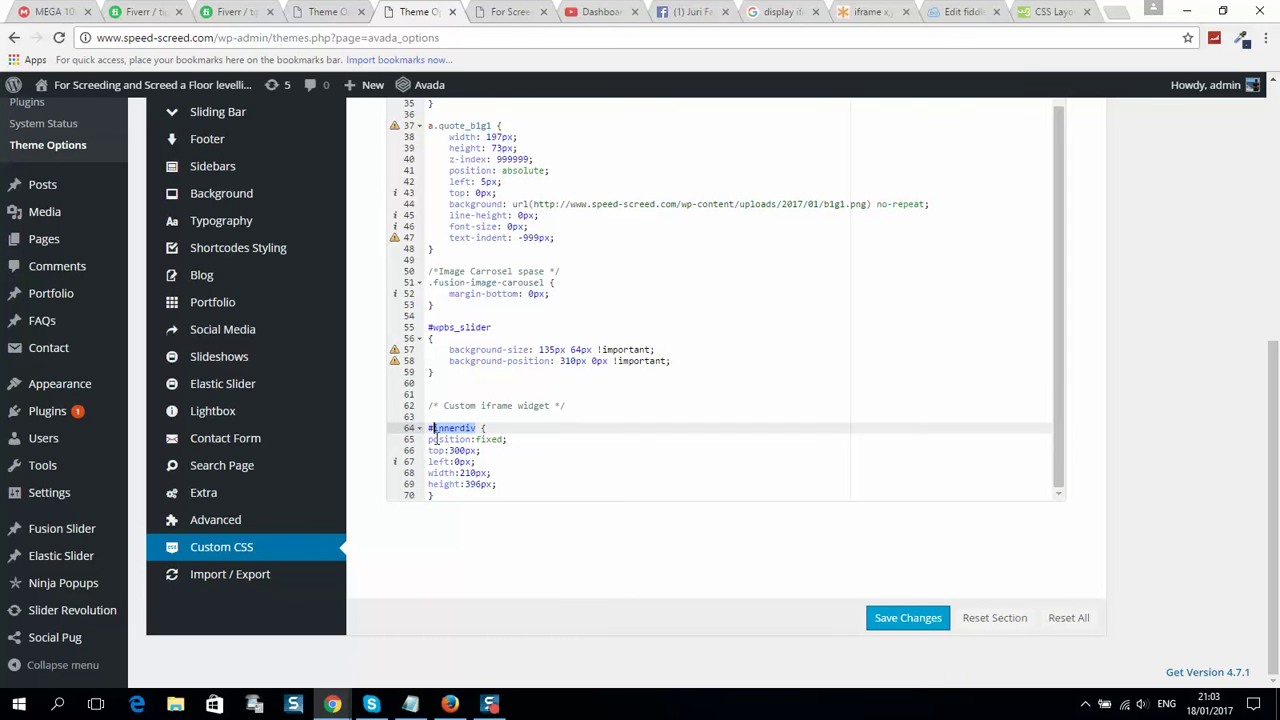
pyautogui.click(456, 440)
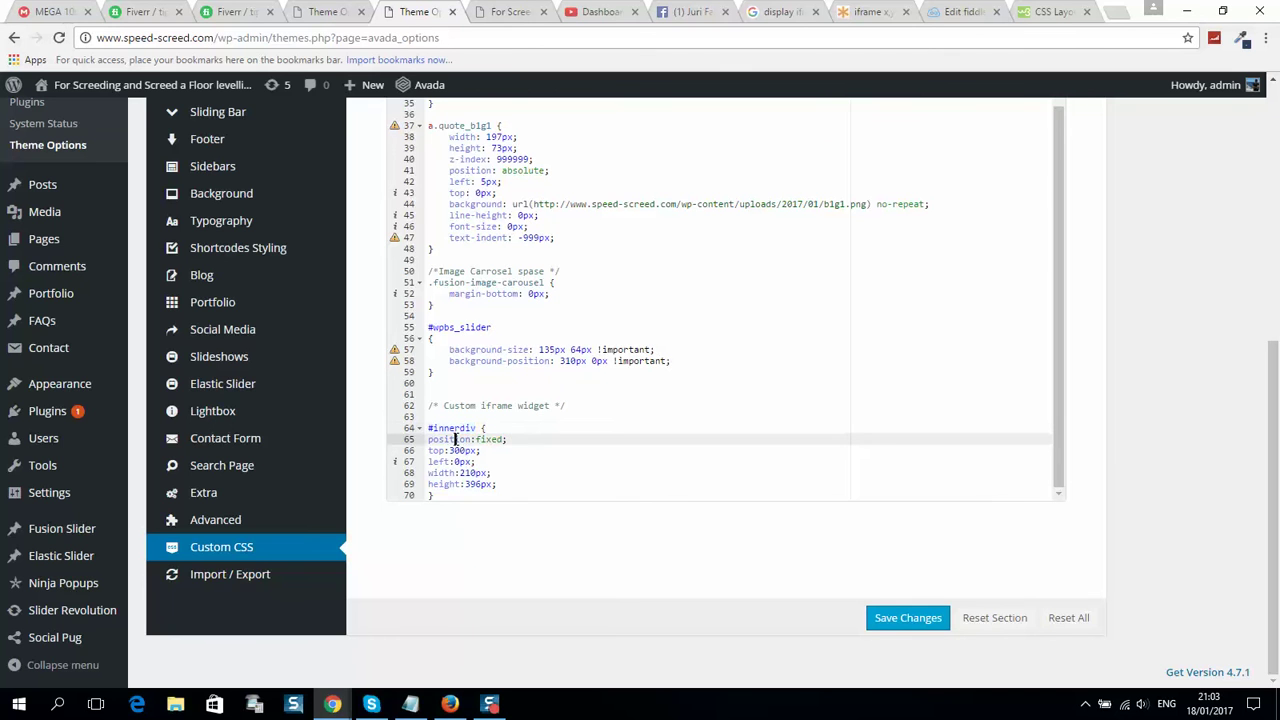
pyautogui.doubleClick(492, 440)
pyautogui.click(436, 450)
pyautogui.moveTo(481, 450); pyautogui.dragTo(444, 451)
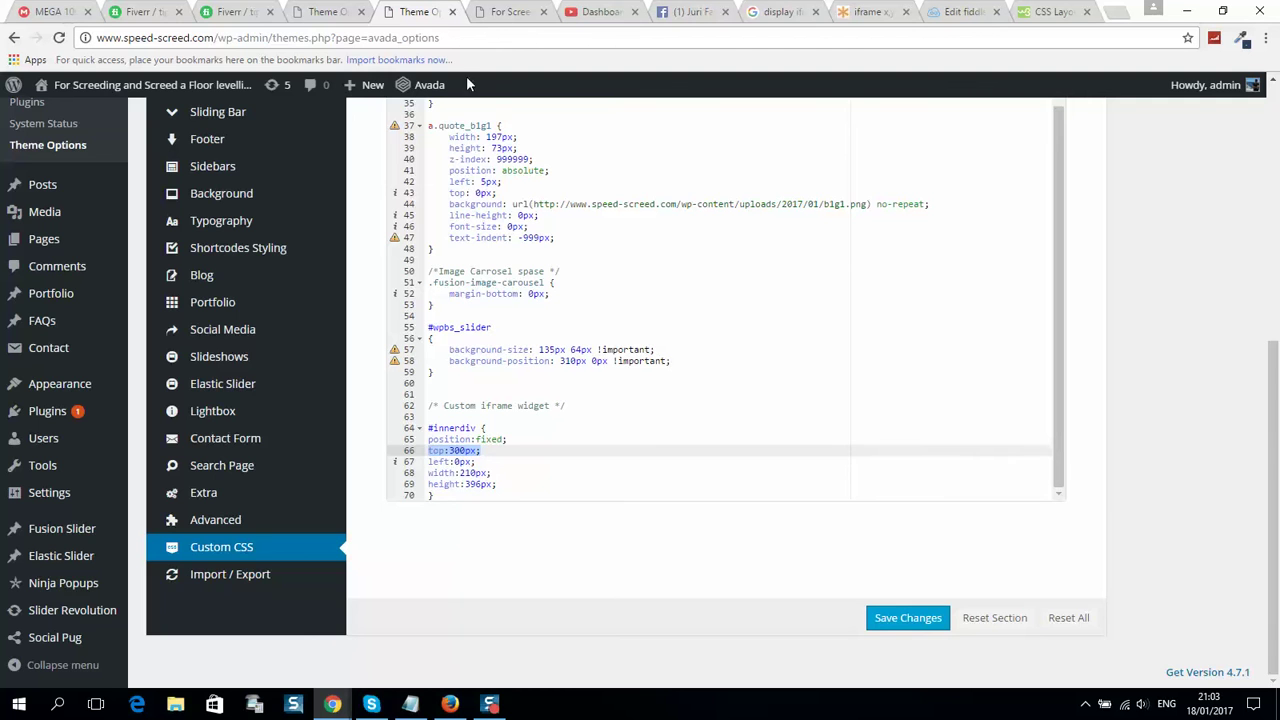
pyautogui.click(500, 12)
pyautogui.press('F5')
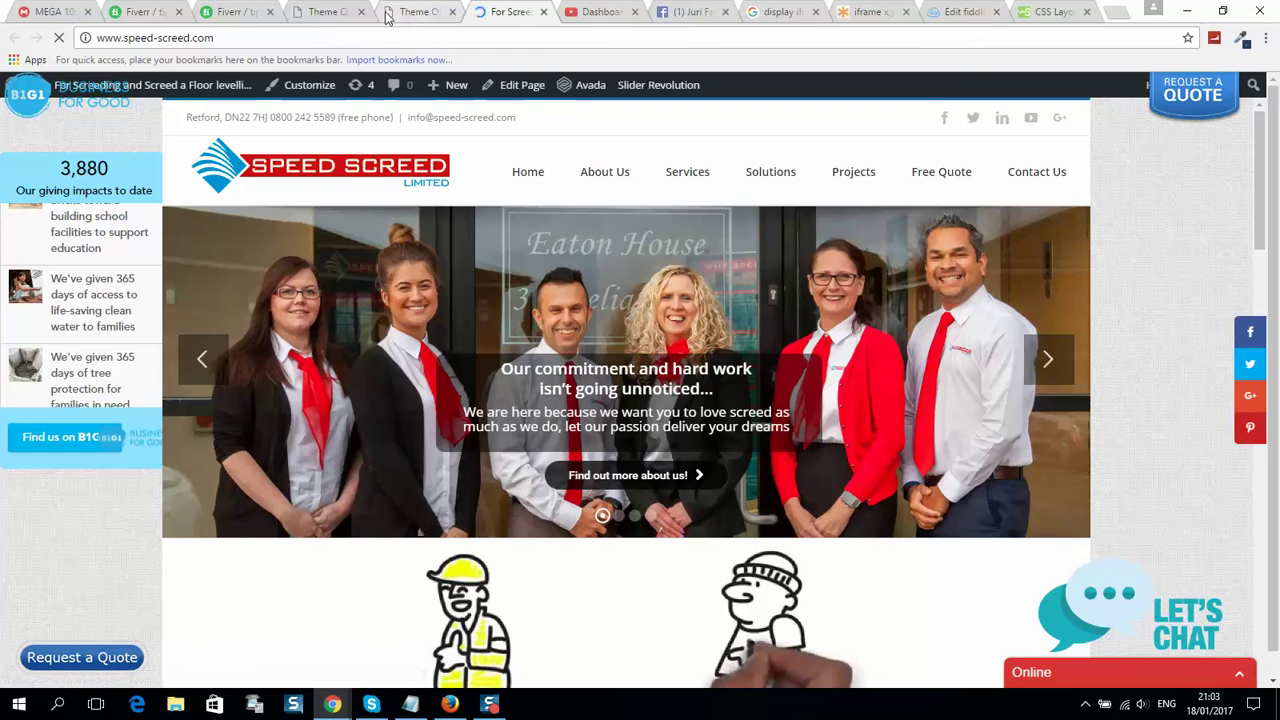
# Step: Reload the live homepage again to check where the giving widget sits
pyautogui.click(385, 14)
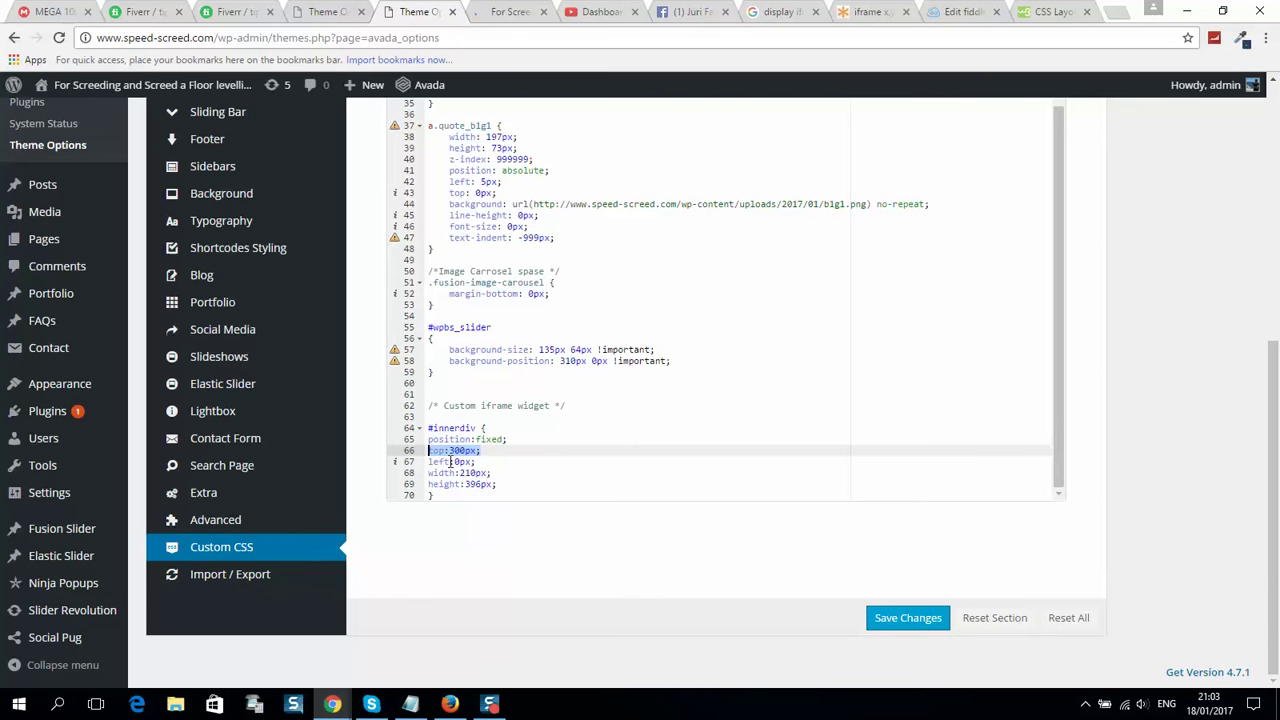
pyautogui.click(510, 11)
pyautogui.press('F5')
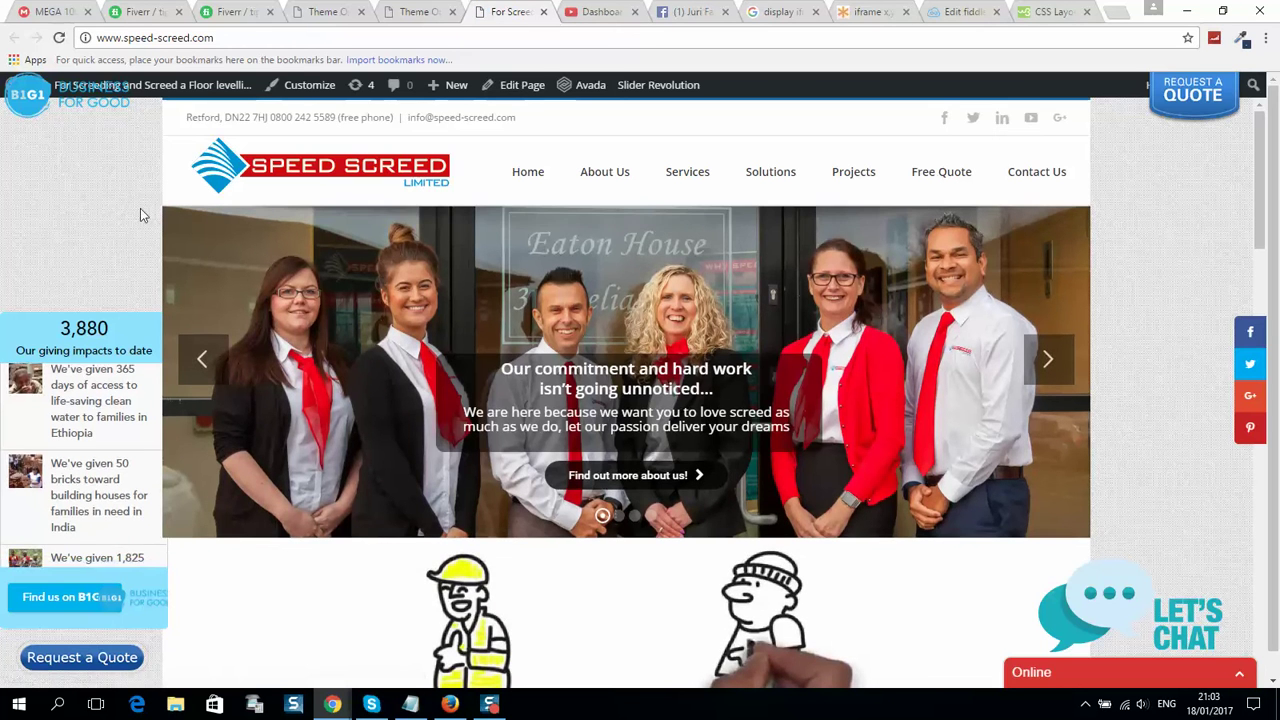
# Step: Compare the #innerdiv left 0px and 210px width values against the live widget
pyautogui.hotkey('ctrl', 'shift', 'Tab')
pyautogui.moveTo(430, 462); pyautogui.dragTo(476, 462)
pyautogui.hotkey('ctrl', 'Tab')
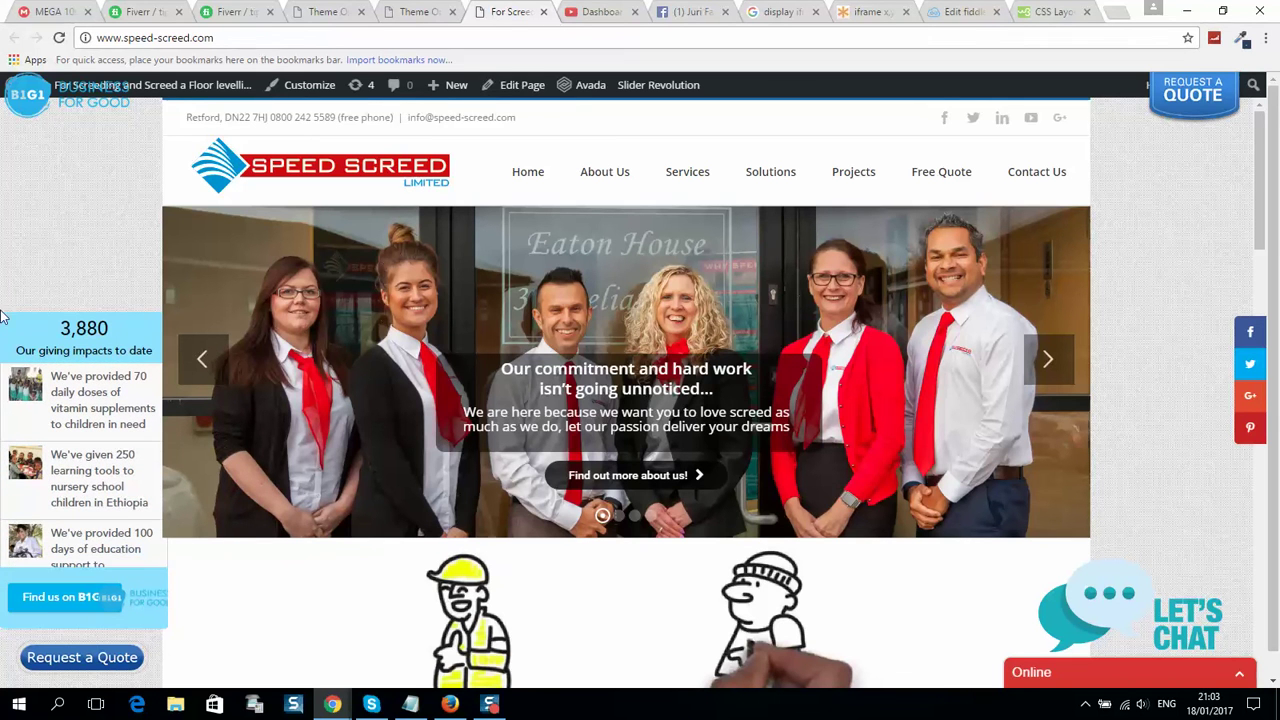
pyautogui.click(404, 11)
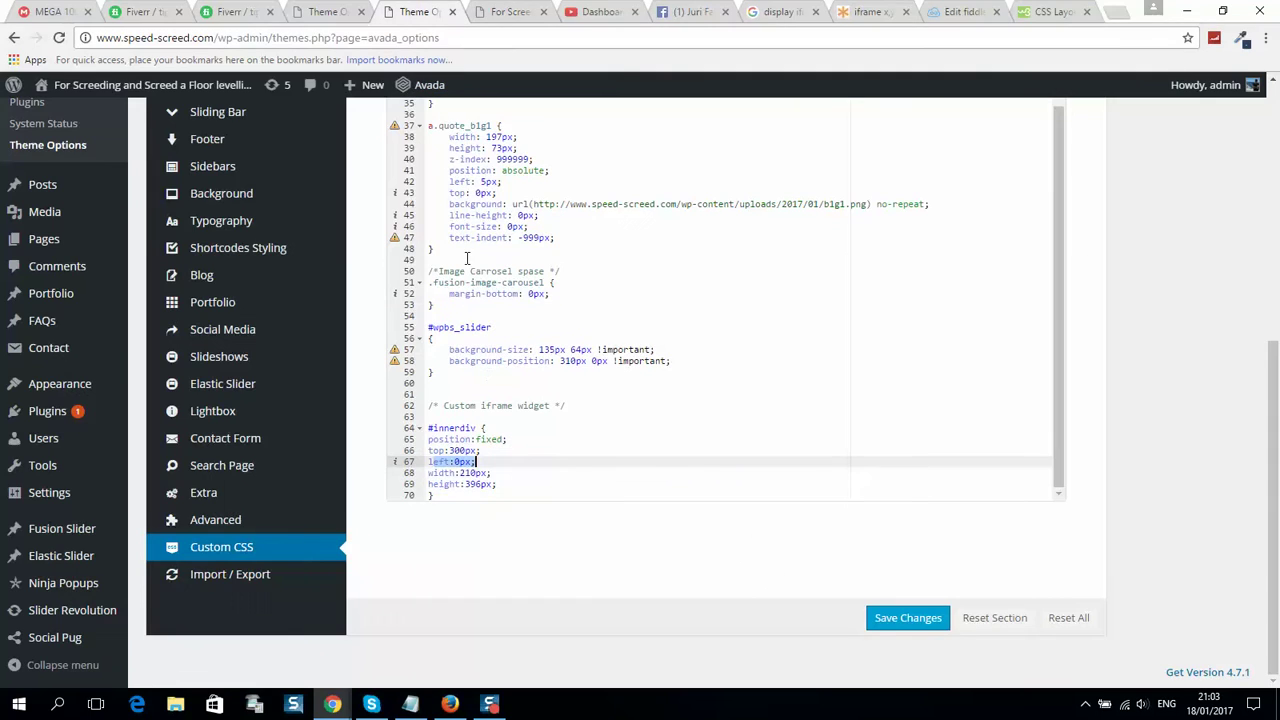
pyautogui.doubleClick(469, 474)
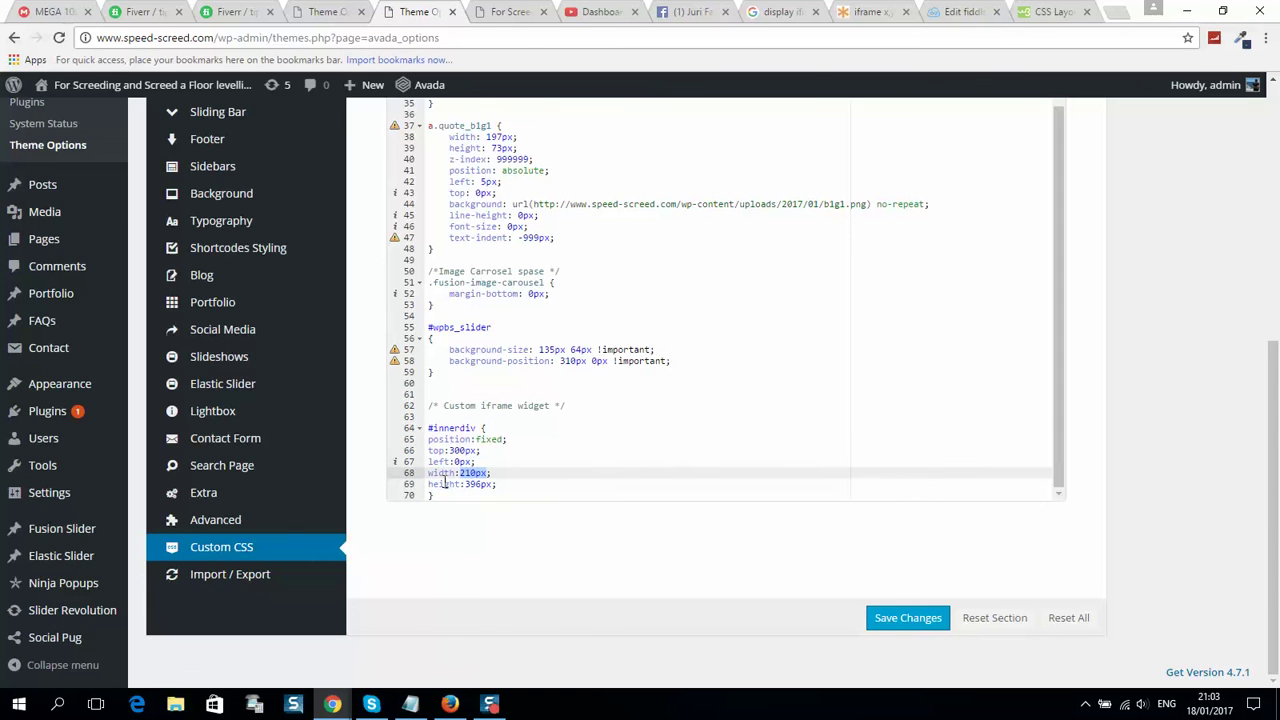
pyautogui.click(435, 475)
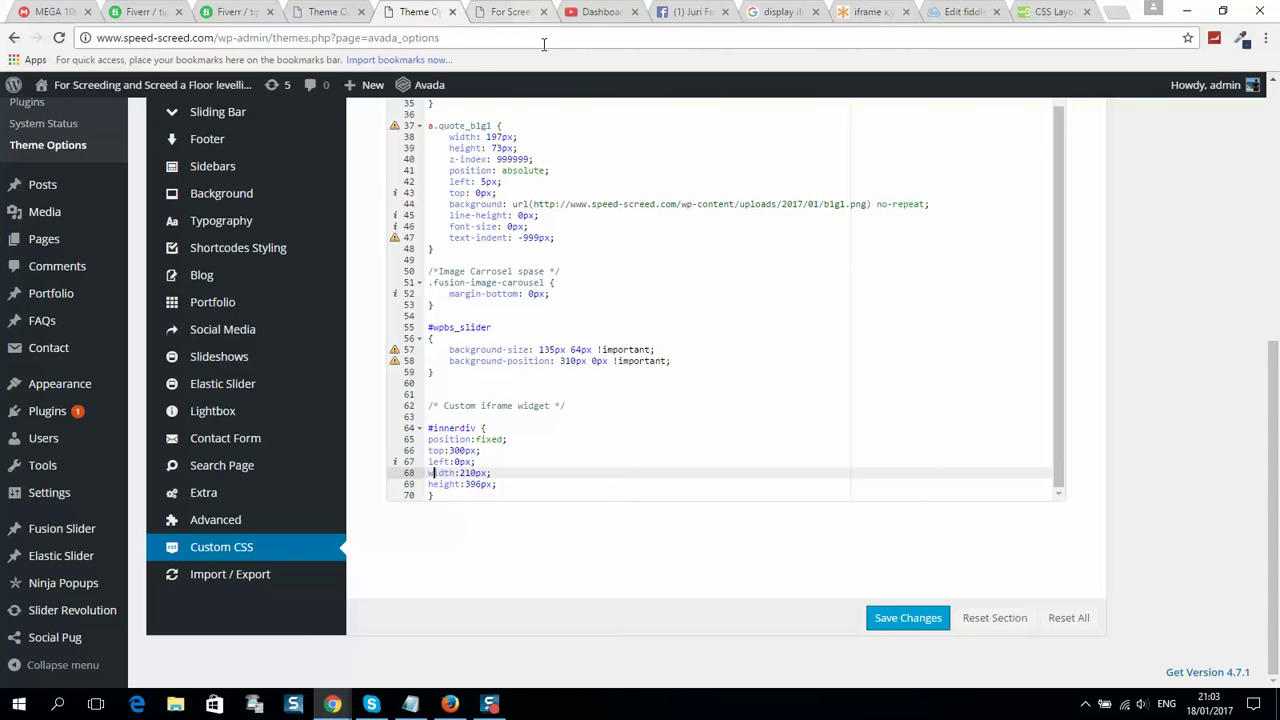
# Step: Scroll the live homepage to confirm the B1G1 widget stays fixed on the left
pyautogui.click(522, 14)
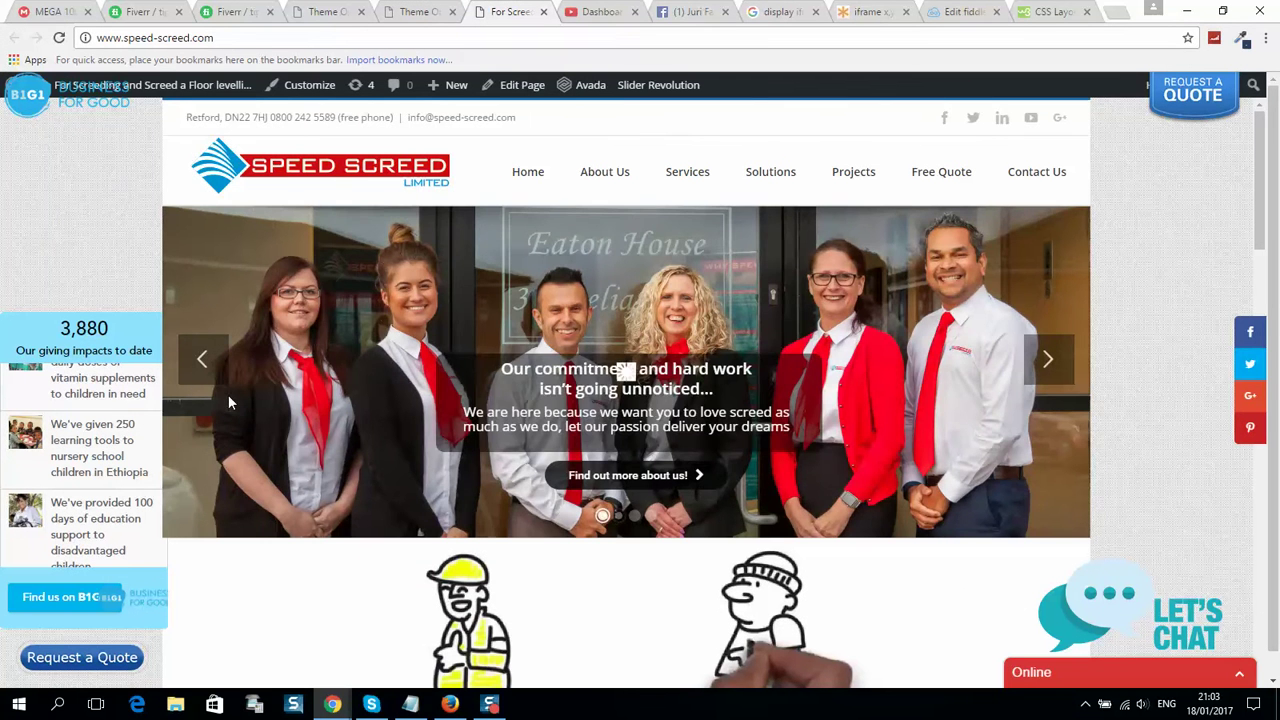
pyautogui.scroll(-3, 200, 597)
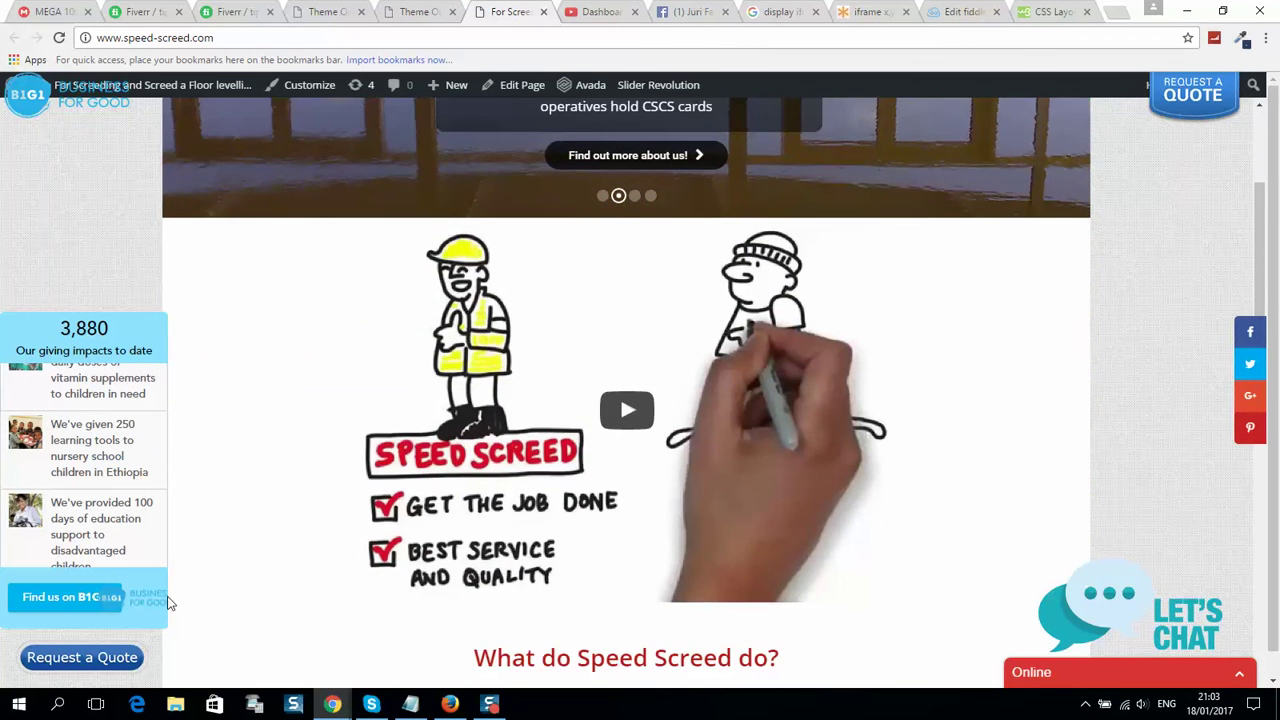
pyautogui.scroll(2, 170, 560)
pyautogui.scroll(-1, 125, 350)
pyautogui.scroll(-2, 123, 428)
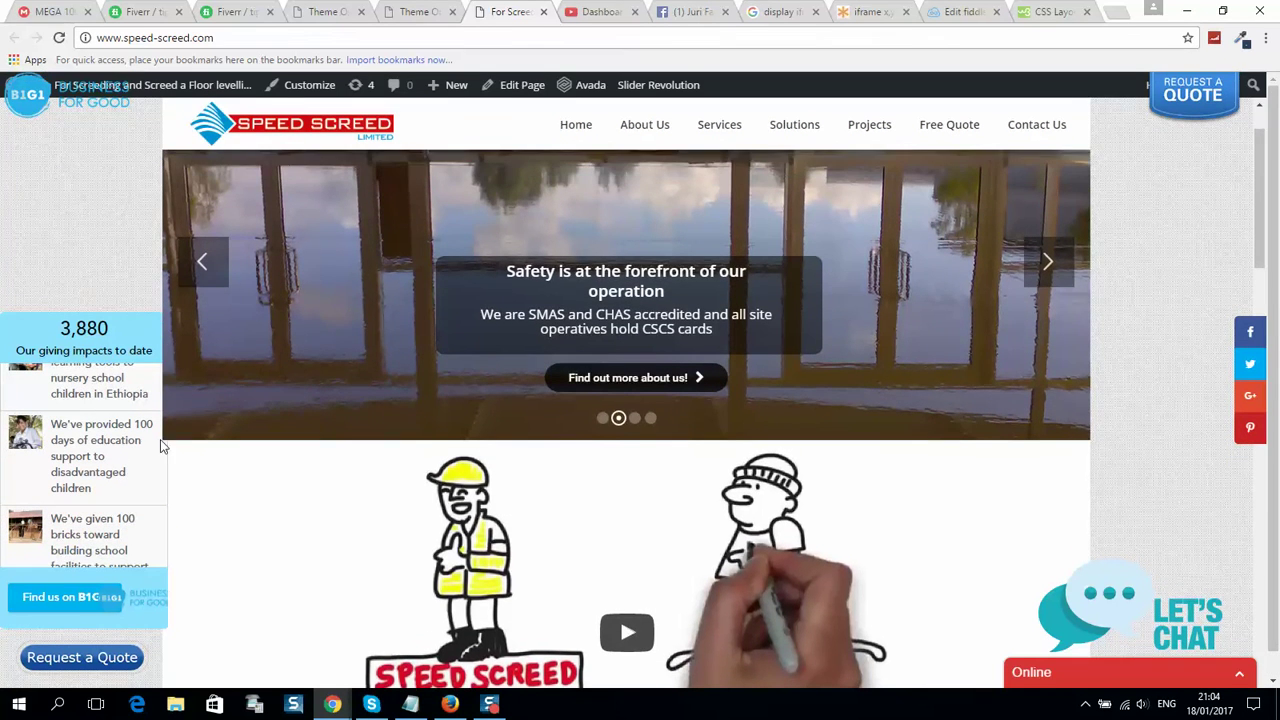
pyautogui.scroll(-1, 86, 476)
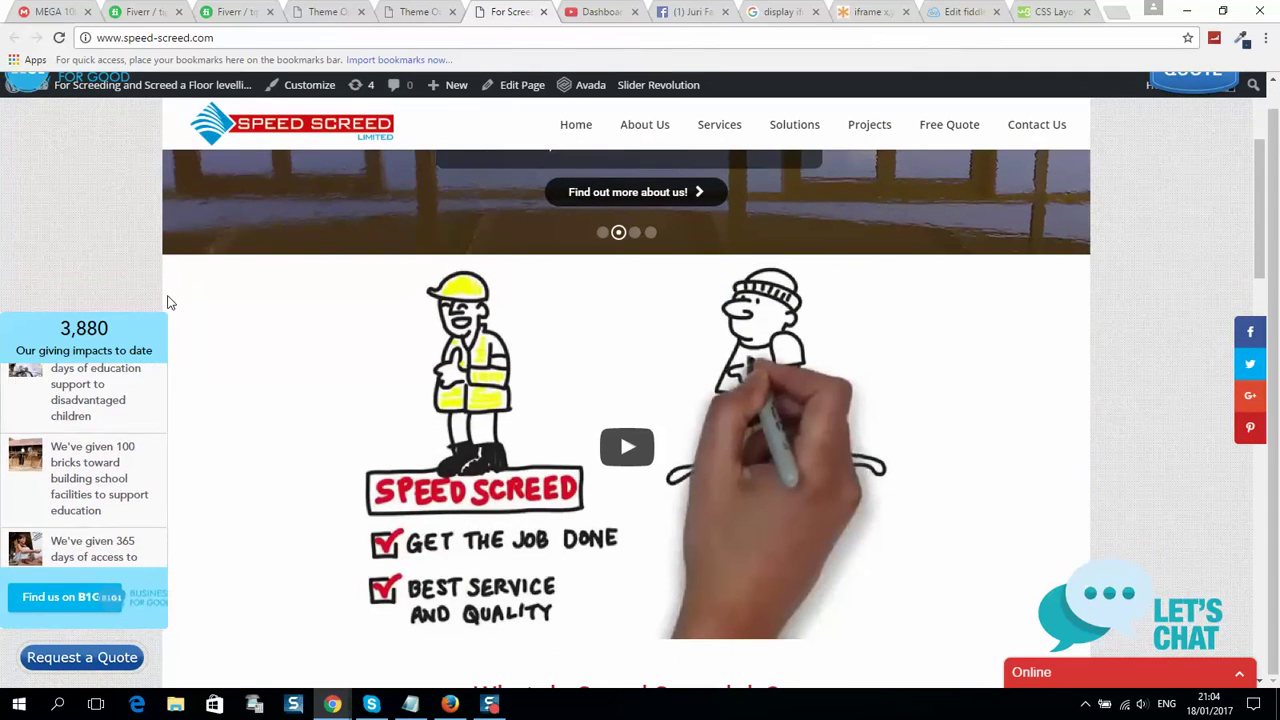